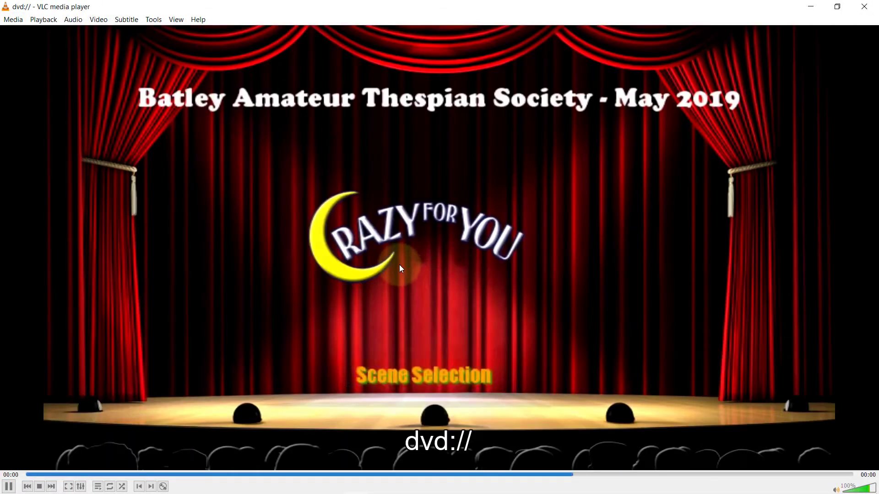
# - Play scene 5, I Can't Be Bothered Now, from Scene Selection, pause it, and return to the menu
pyautogui.click(405, 372)
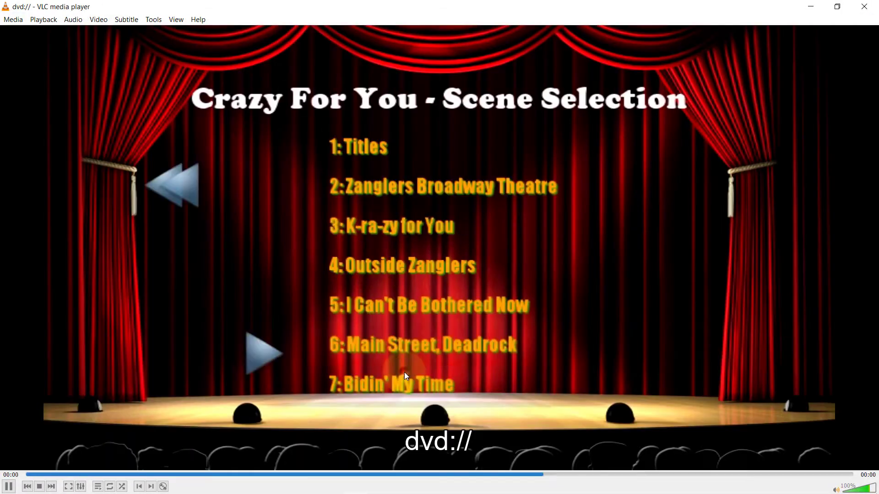
pyautogui.click(362, 308)
pyautogui.click(9, 487)
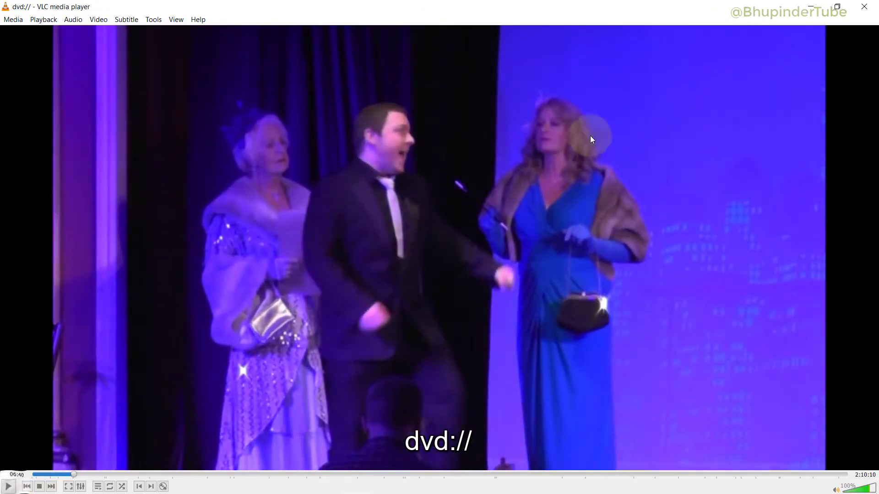
pyautogui.click(673, 295)
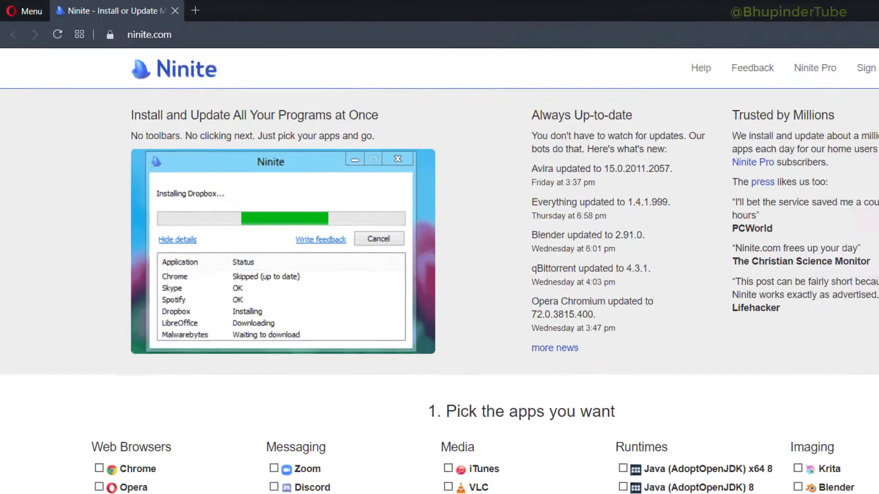
# - Tick InfraRecorder in the Utilities list on ninite.com as the only app to install
pyautogui.scroll(-12, 774, 301)
pyautogui.scroll(-10, 775, 301)
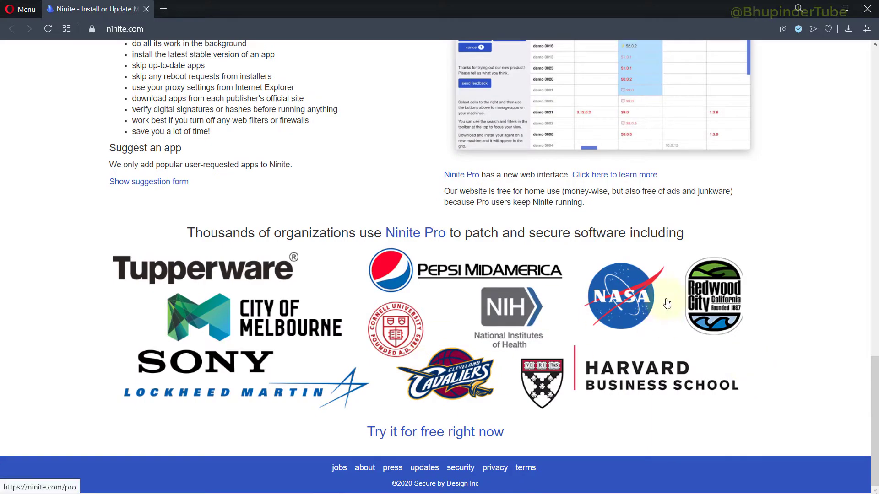
pyautogui.scroll(15, 573, 347)
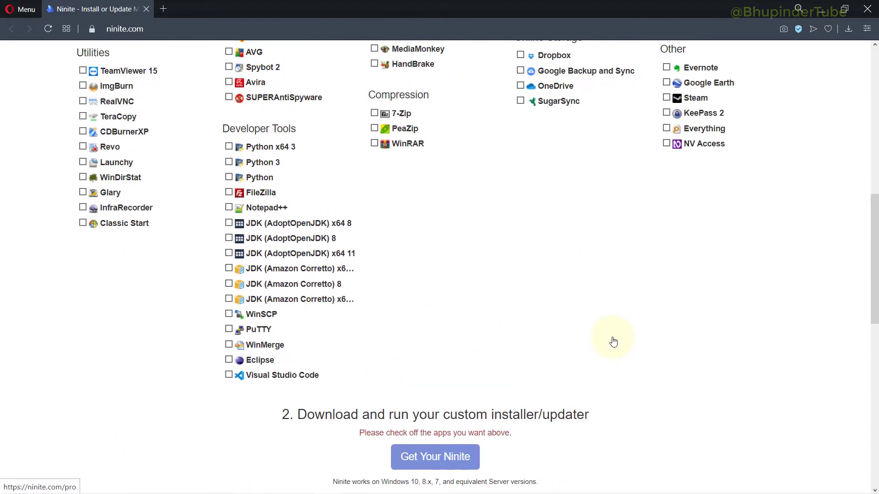
pyautogui.scroll(6, 613, 342)
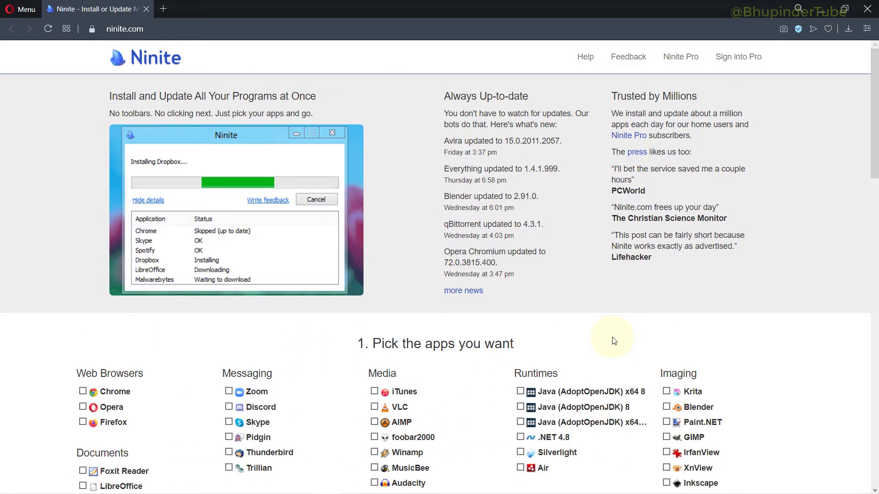
pyautogui.scroll(-5, 541, 231)
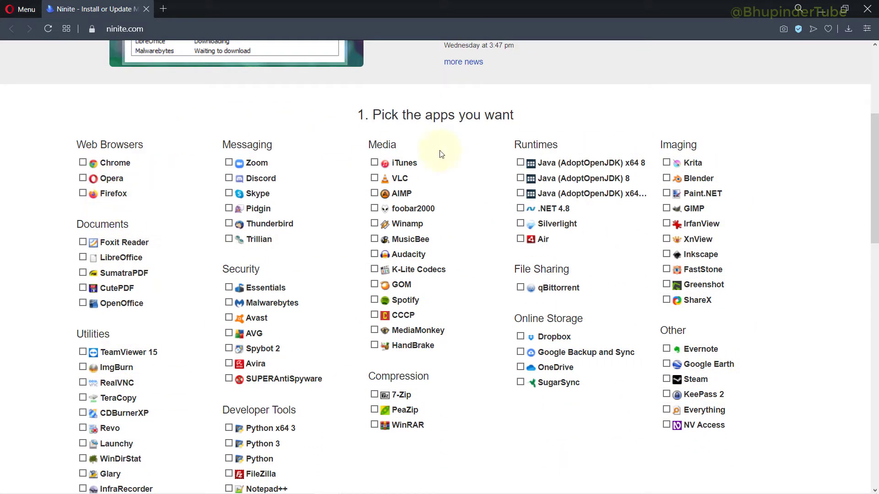
pyautogui.scroll(-1, 690, 133)
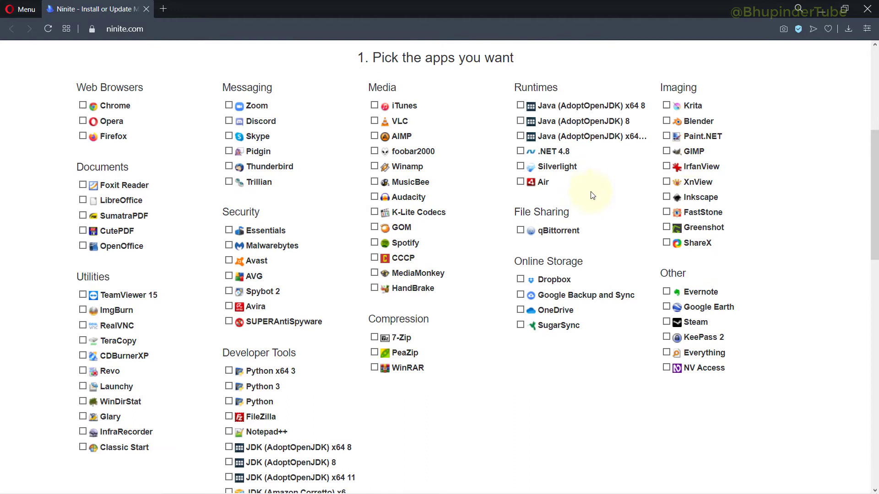
pyautogui.scroll(-1, 147, 332)
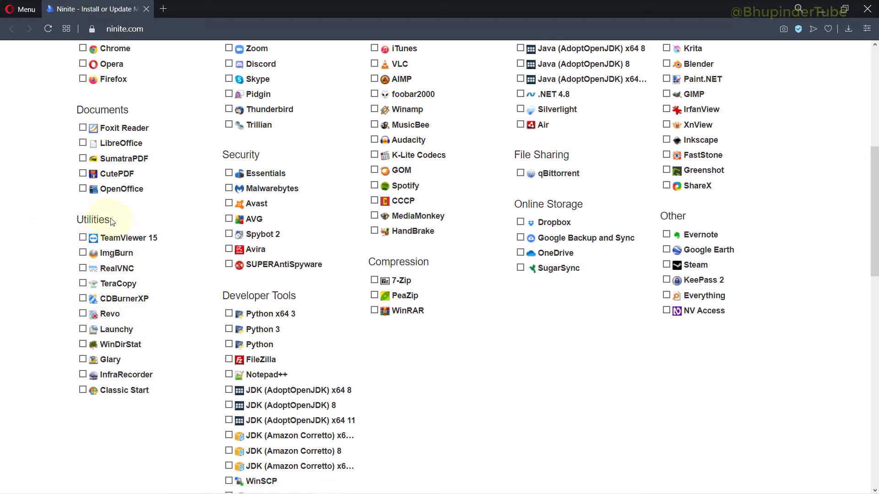
pyautogui.click(86, 377)
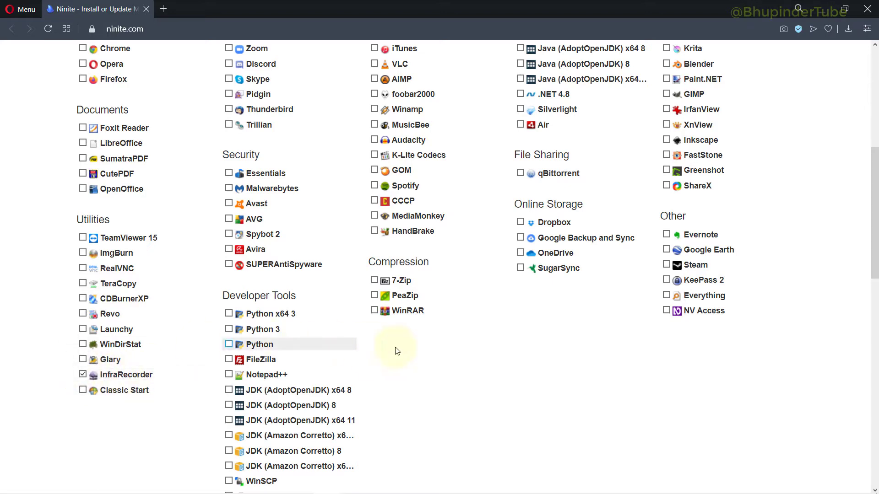
pyautogui.scroll(-4, 440, 346)
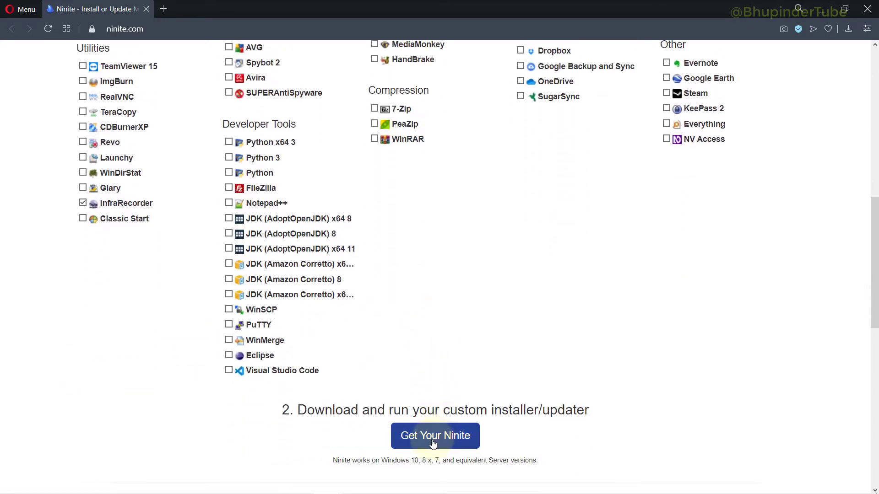
# - Download the Ninite InfraRecorder installer to Downloads, run it, and close it when finished
pyautogui.click(462, 440)
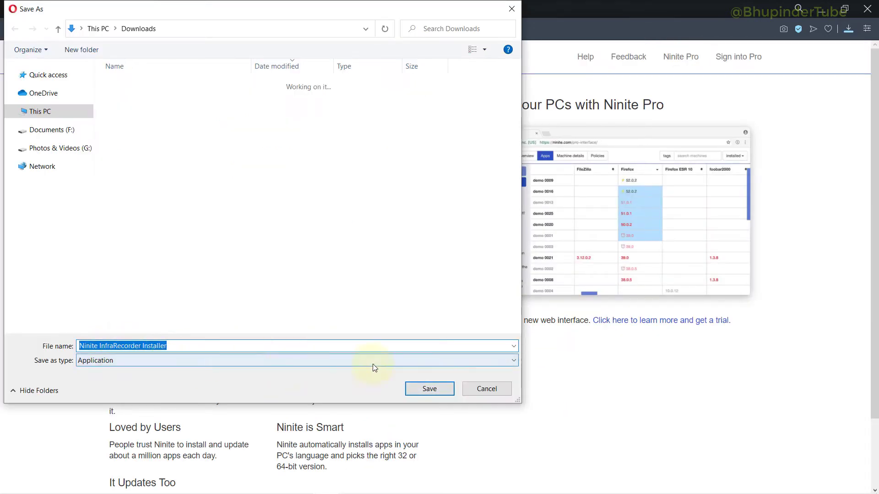
pyautogui.click(437, 388)
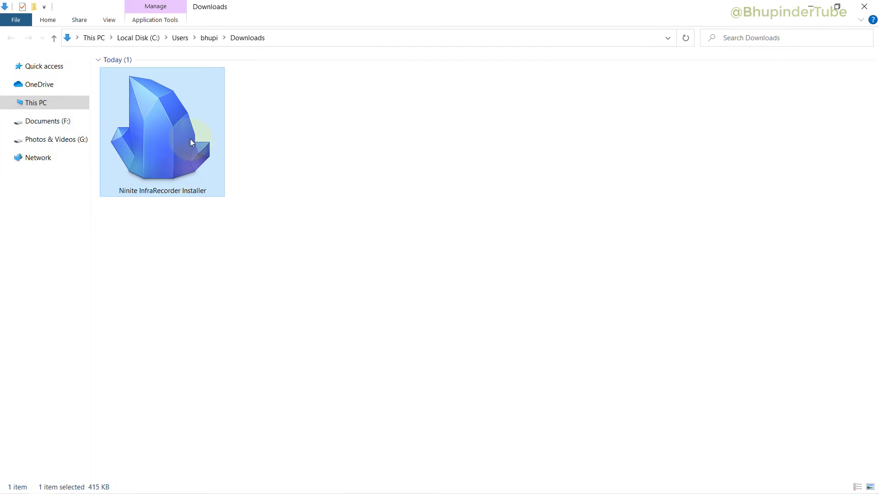
pyautogui.doubleClick(170, 139)
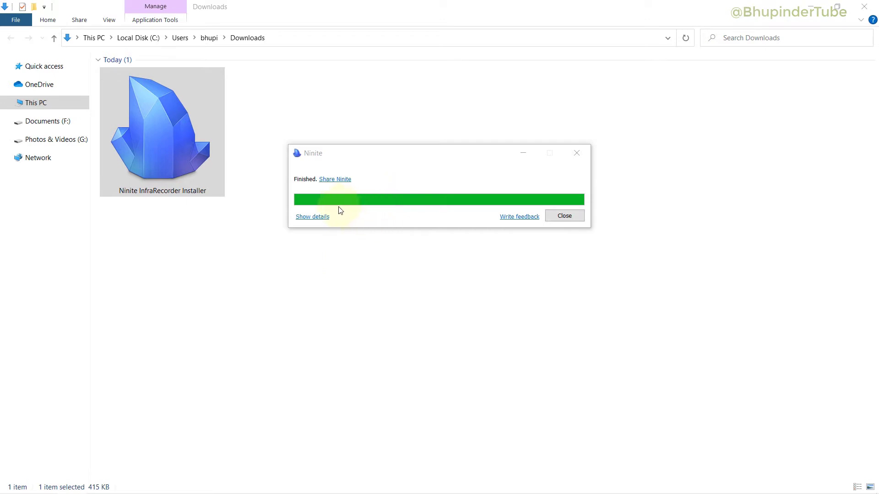
pyautogui.click(564, 216)
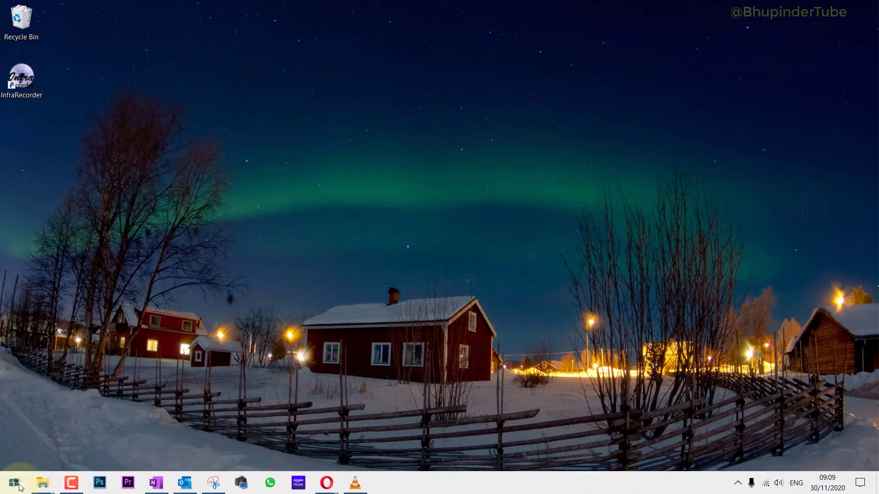
# - Launch InfraRecorder from All apps and choose Actions > Copy Disc > to a Disc Image for drive D:
pyautogui.click(19, 486)
pyautogui.click(19, 75)
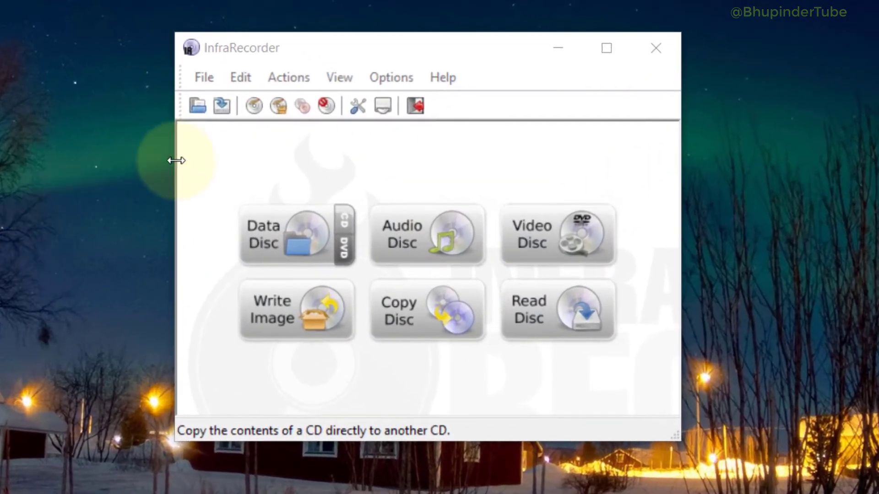
pyautogui.click(293, 81)
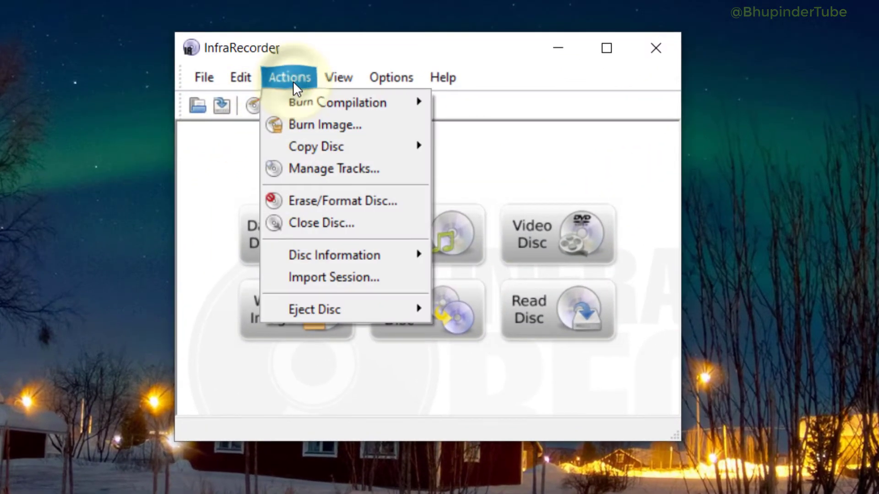
pyautogui.moveTo(356, 146)
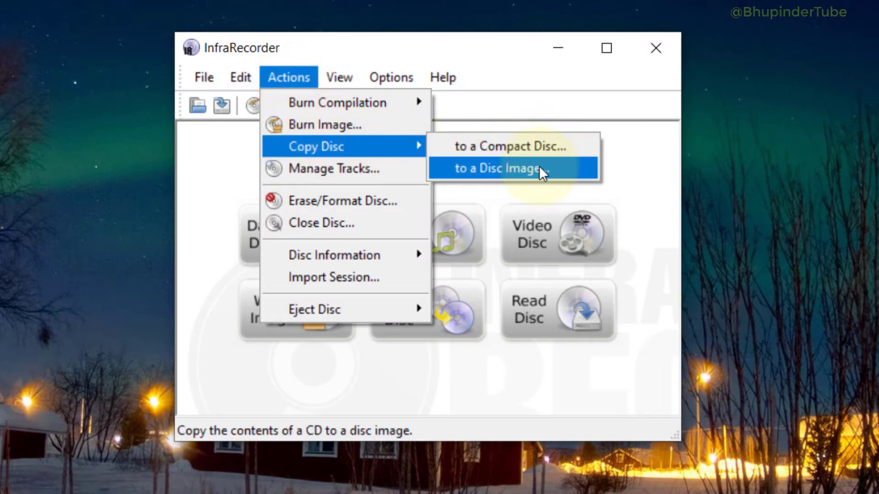
pyautogui.click(556, 168)
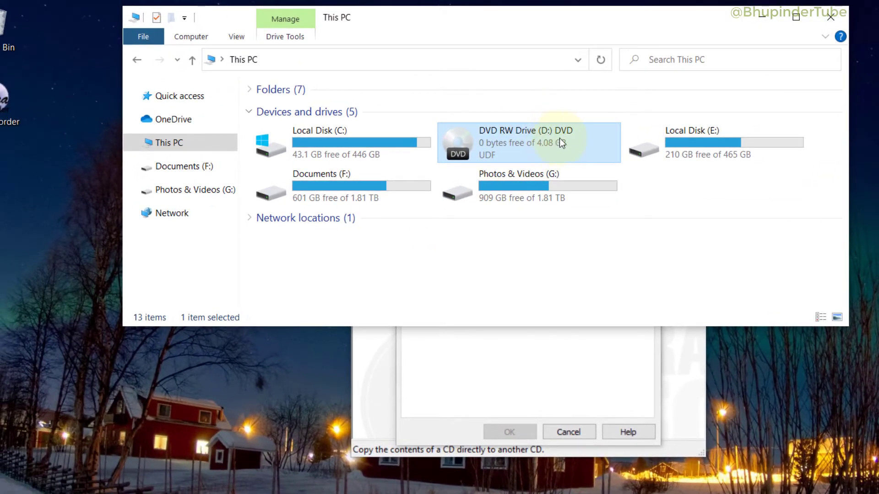
pyautogui.moveTo(560, 137)
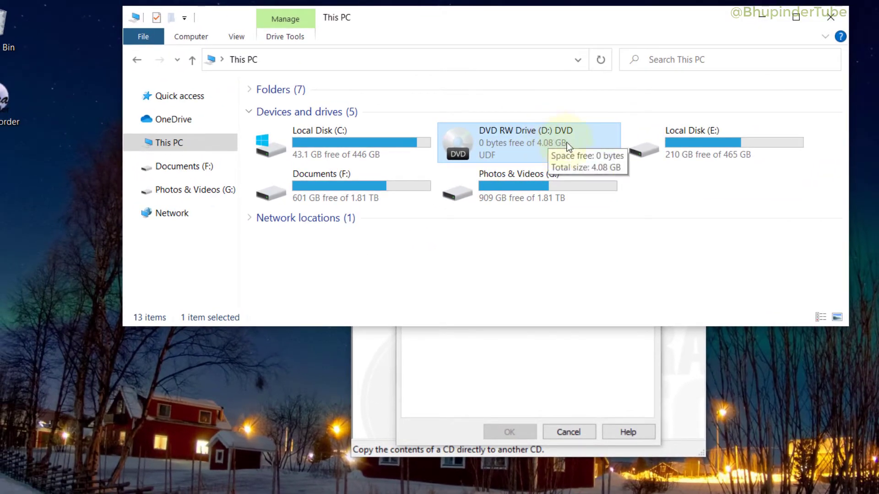
pyautogui.click(759, 19)
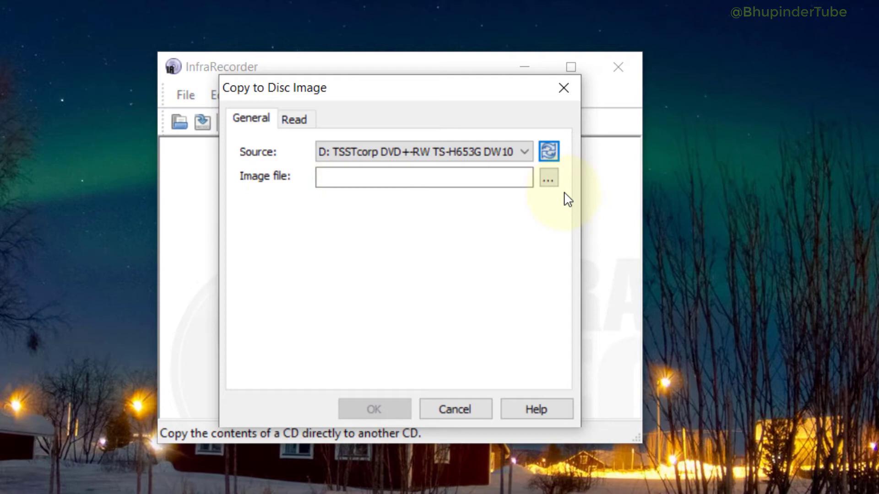
# - Create a 'dvd' folder on the Desktop and set the image file to Untitled.iso inside it
pyautogui.click(549, 178)
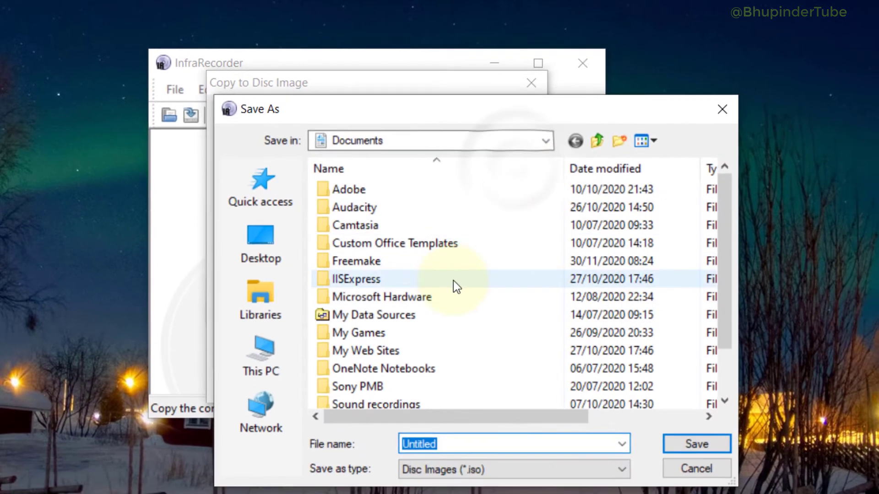
pyautogui.click(282, 234)
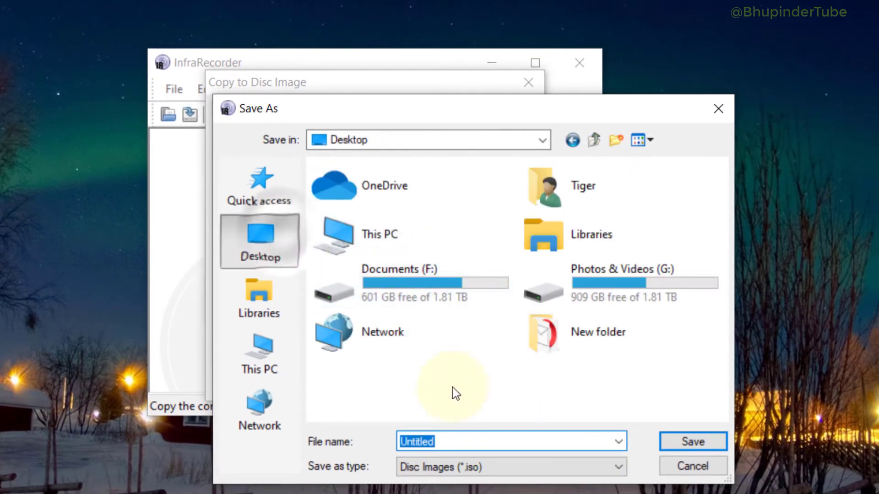
pyautogui.hotkey('ctrl', 'shift', 'n')
pyautogui.write('dvd')
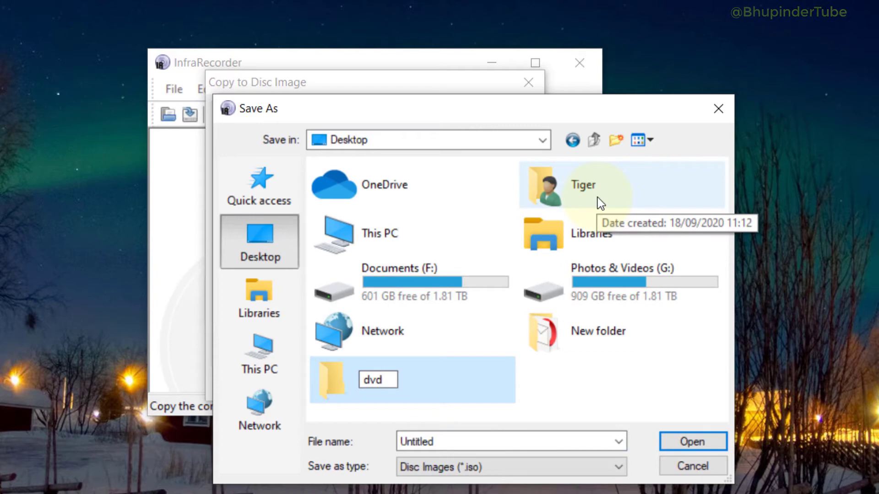
pyautogui.press('Return')
pyautogui.doubleClick(376, 378)
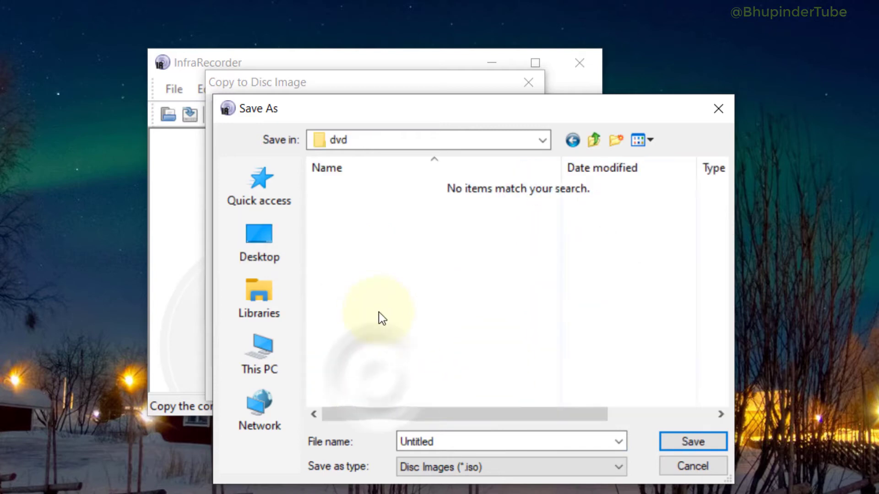
pyautogui.click(454, 441)
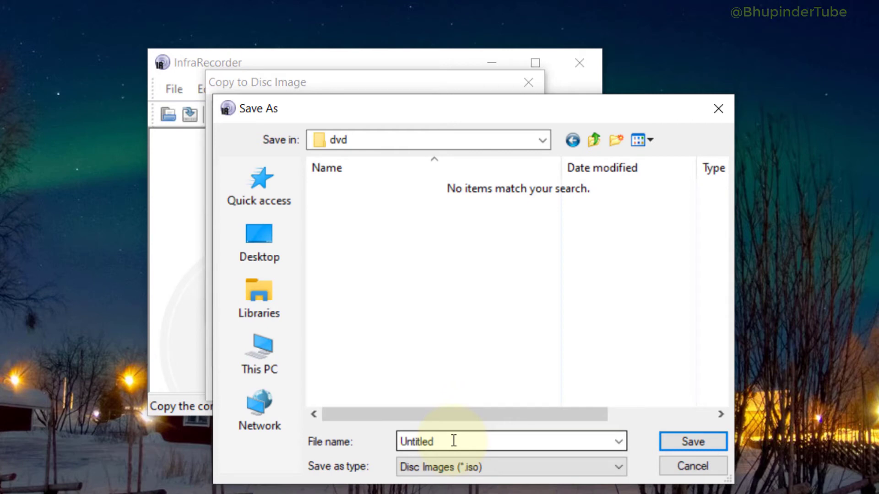
pyautogui.click(687, 440)
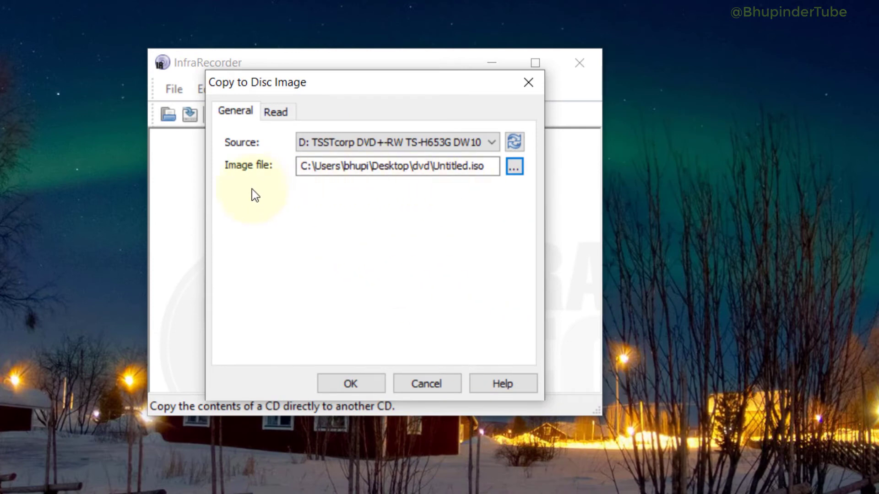
# - Create the disc image from the DVD, acknowledge the completion report, and close InfraRecorder
pyautogui.click(351, 385)
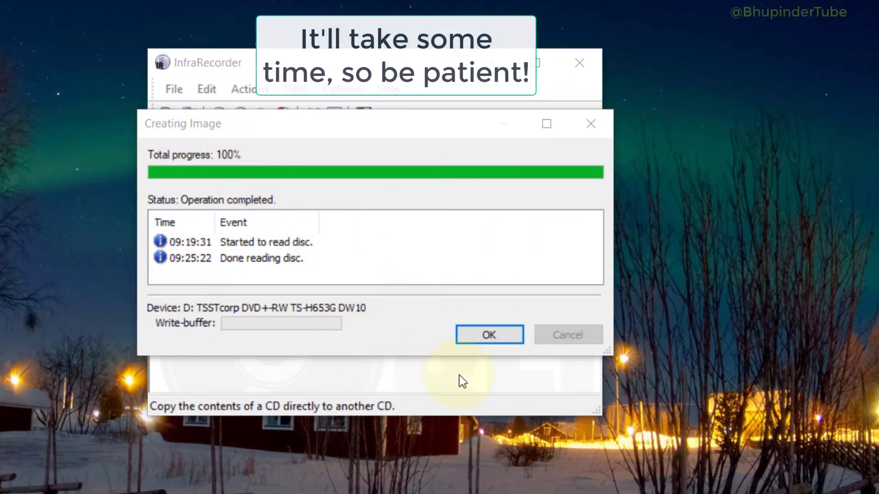
pyautogui.click(492, 333)
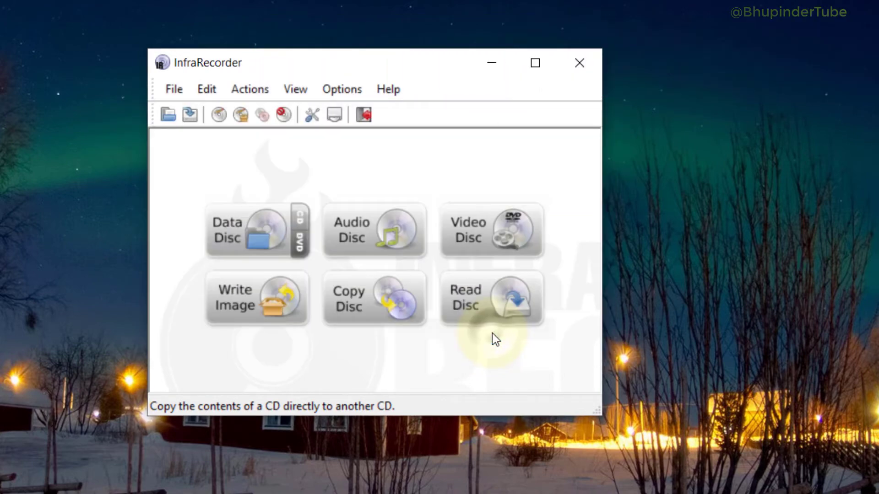
pyautogui.click(584, 61)
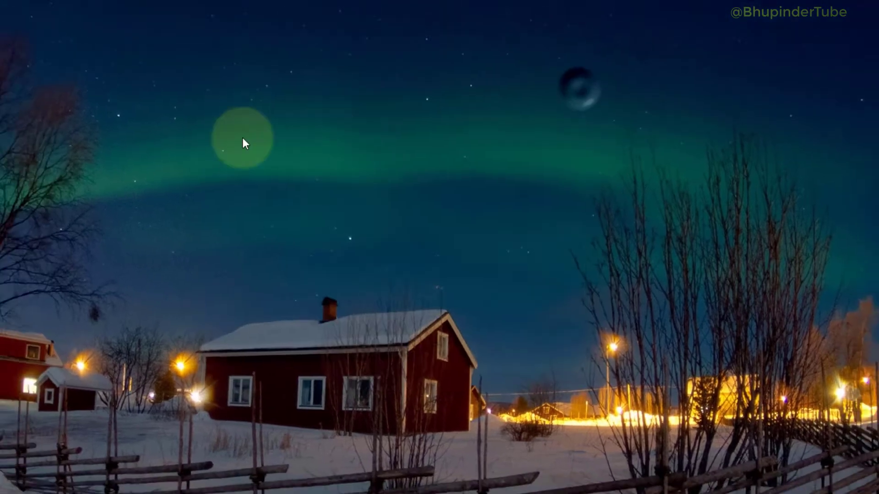
# - Open the desktop 'dvd' folder and mount the Untitled image as a virtual DVD drive
pyautogui.doubleClick(23, 137)
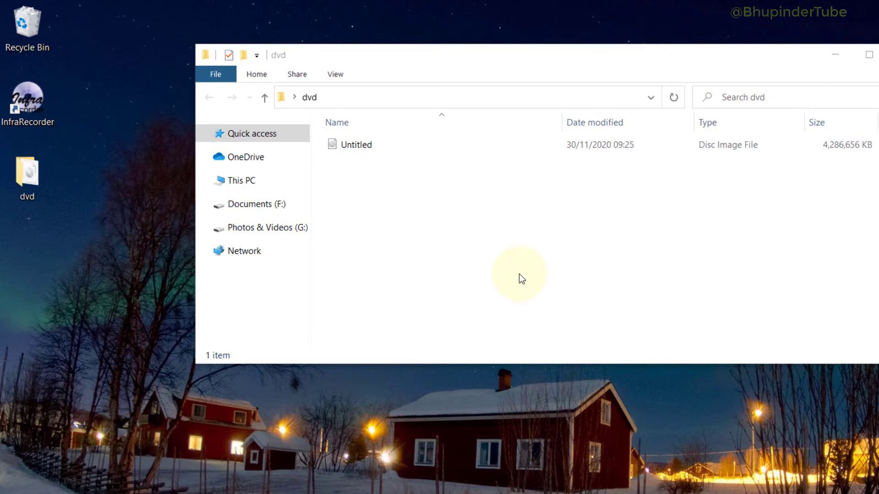
pyautogui.click(353, 146)
pyautogui.rightClick(353, 147)
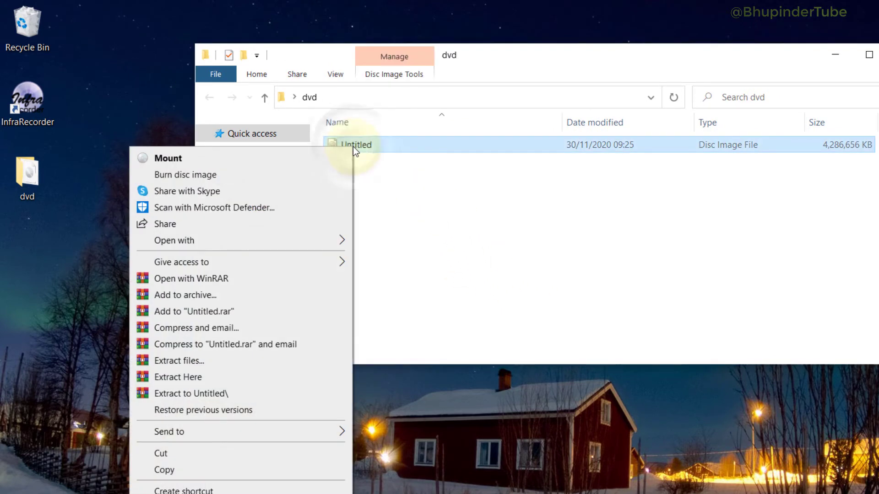
pyautogui.click(241, 159)
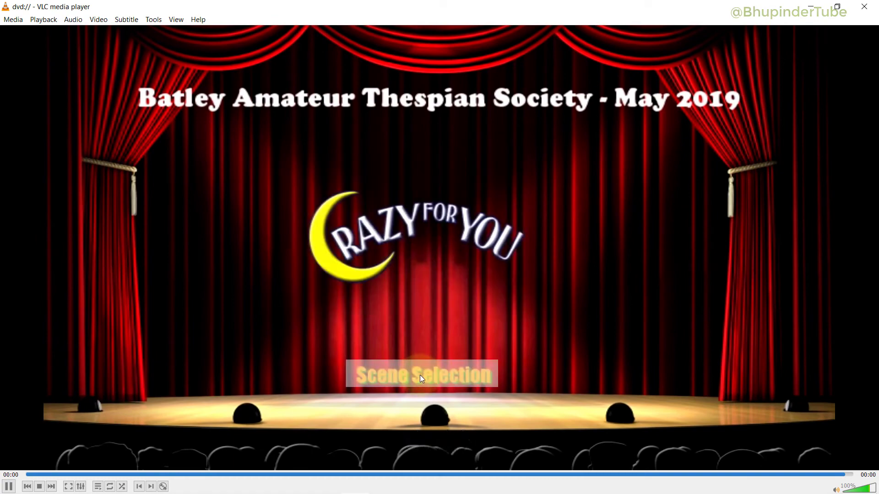
# - Play scene 5, I Can't Be Bothered Now, from Scene Selection and pause it
pyautogui.click(421, 377)
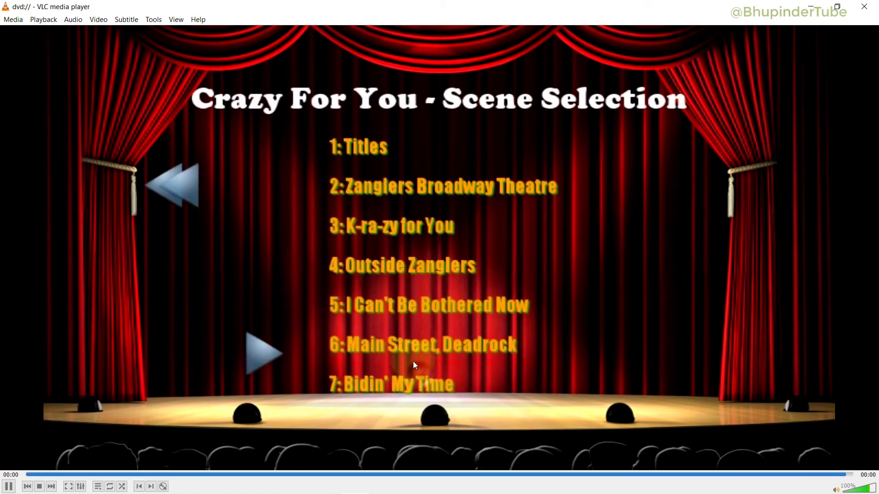
pyautogui.click(393, 307)
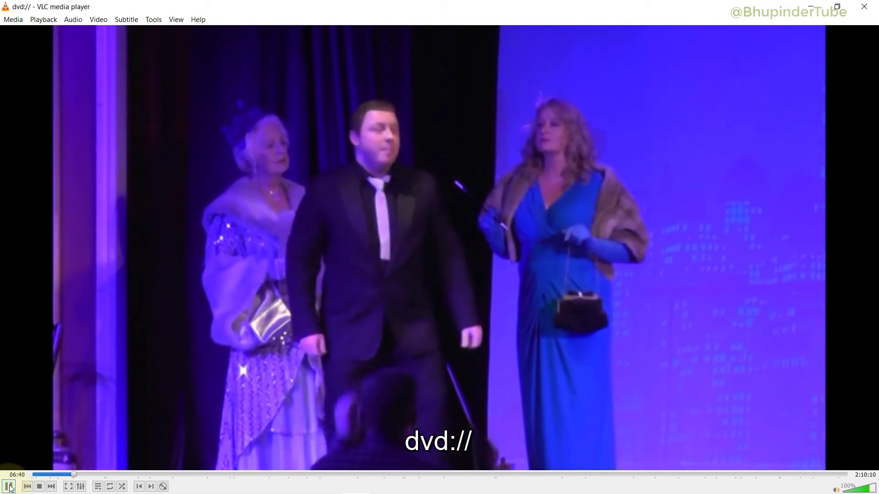
pyautogui.click(9, 487)
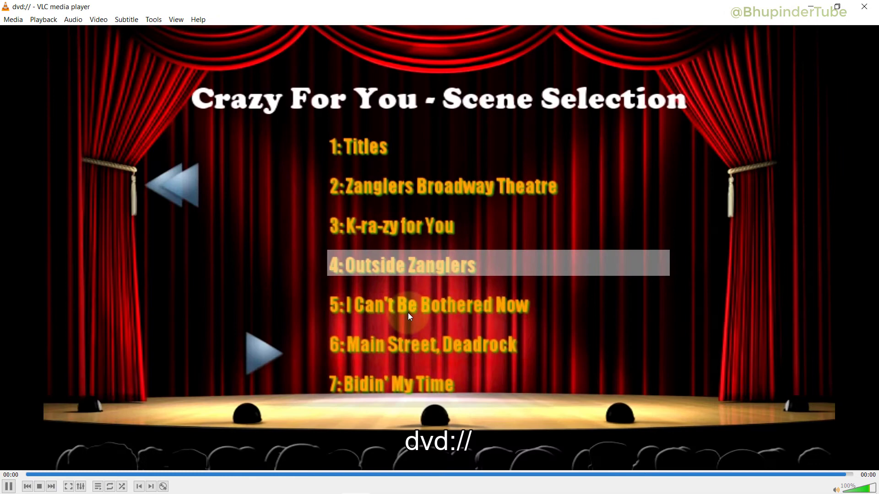
# - Page the scene menu forward to scenes 22–28, then back to scenes 15–21 in fullscreen
pyautogui.scroll(-4, 405, 320)
pyautogui.scroll(3, 405, 320)
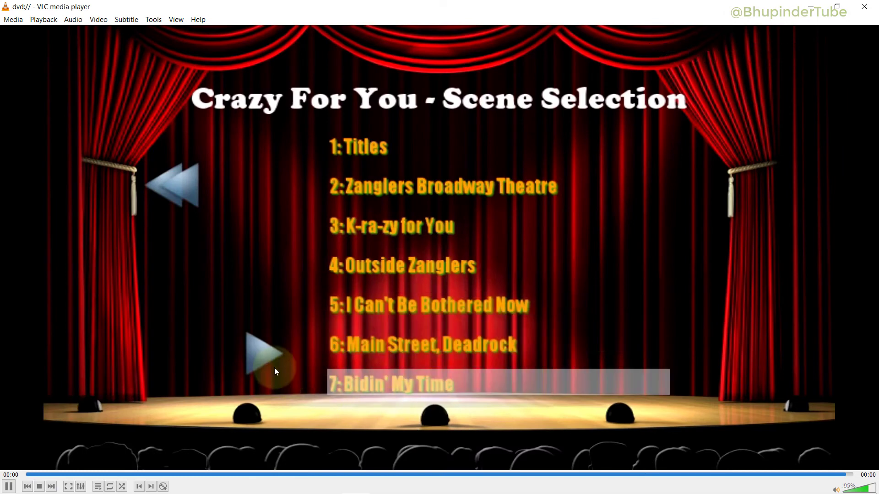
pyautogui.click(260, 361)
pyautogui.click(259, 361)
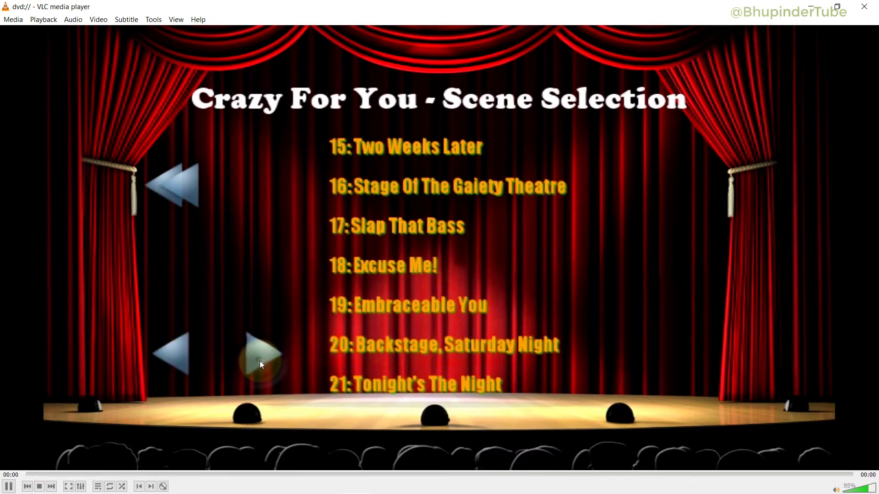
pyautogui.click(290, 348)
pyautogui.doubleClick(173, 348)
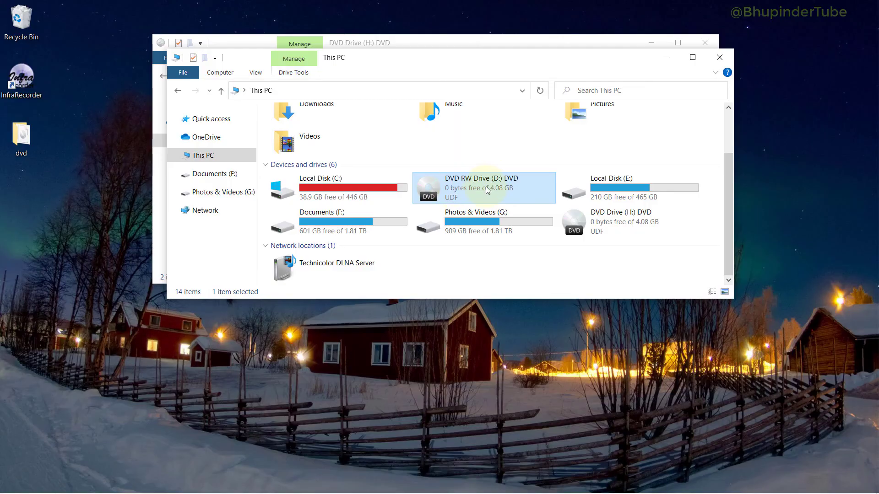
# - Eject the DVD from DVD RW Drive (D:)
pyautogui.doubleClick(471, 187)
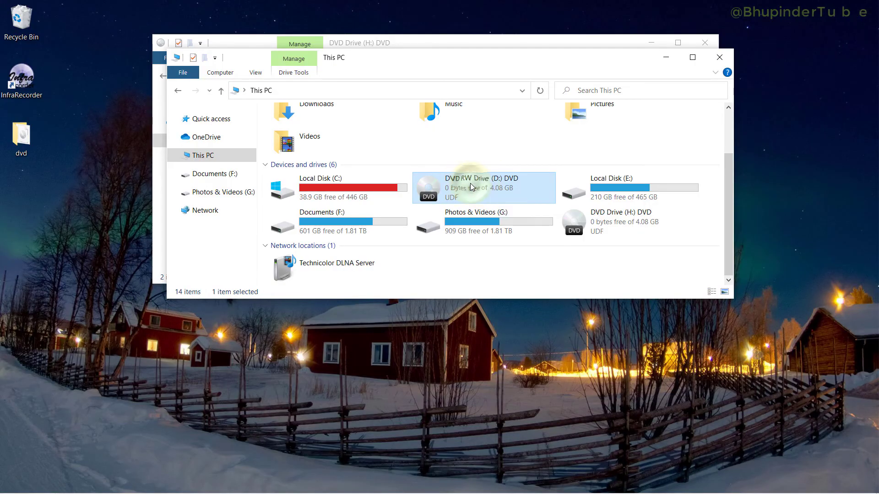
pyautogui.rightClick(472, 187)
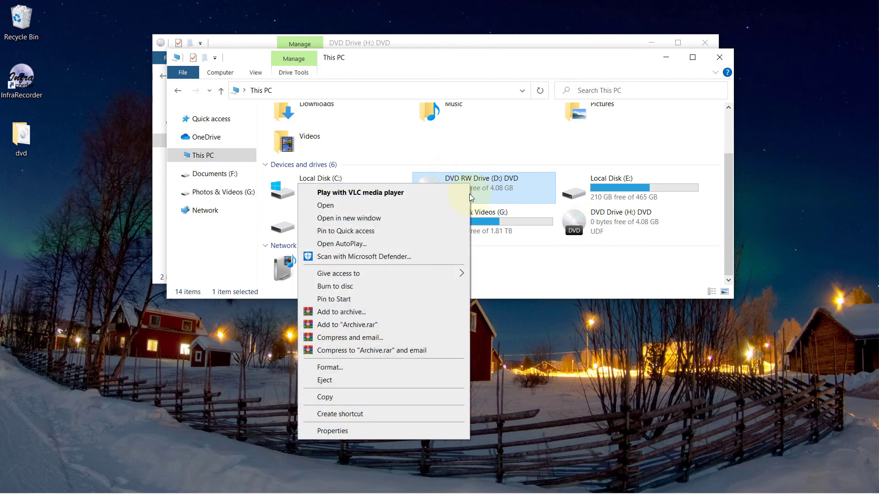
pyautogui.click(380, 380)
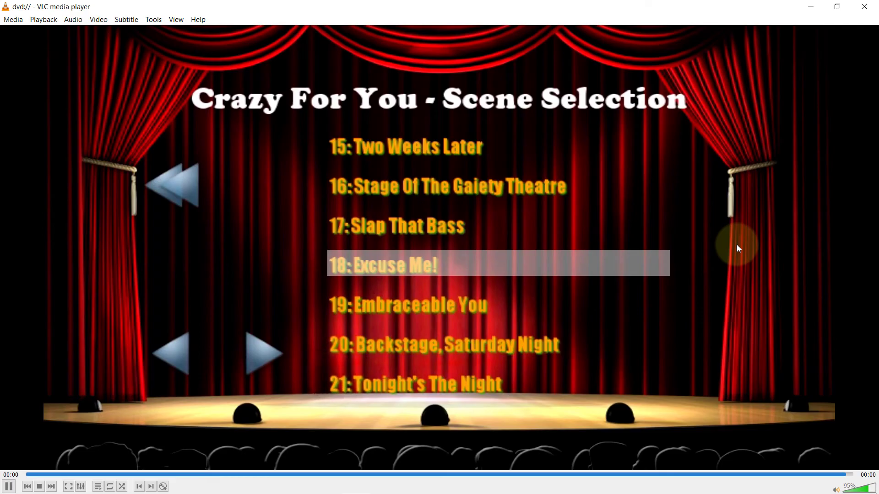